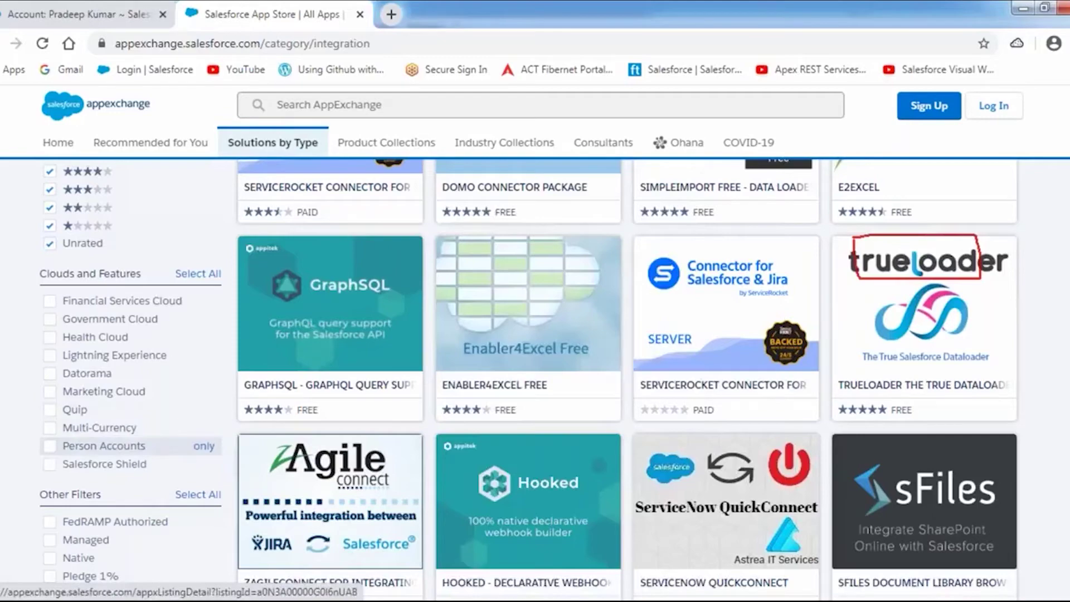
Scroll the AppExchange integration listing and load more apps with Show More.
scroll(627, 379, "down", 4)
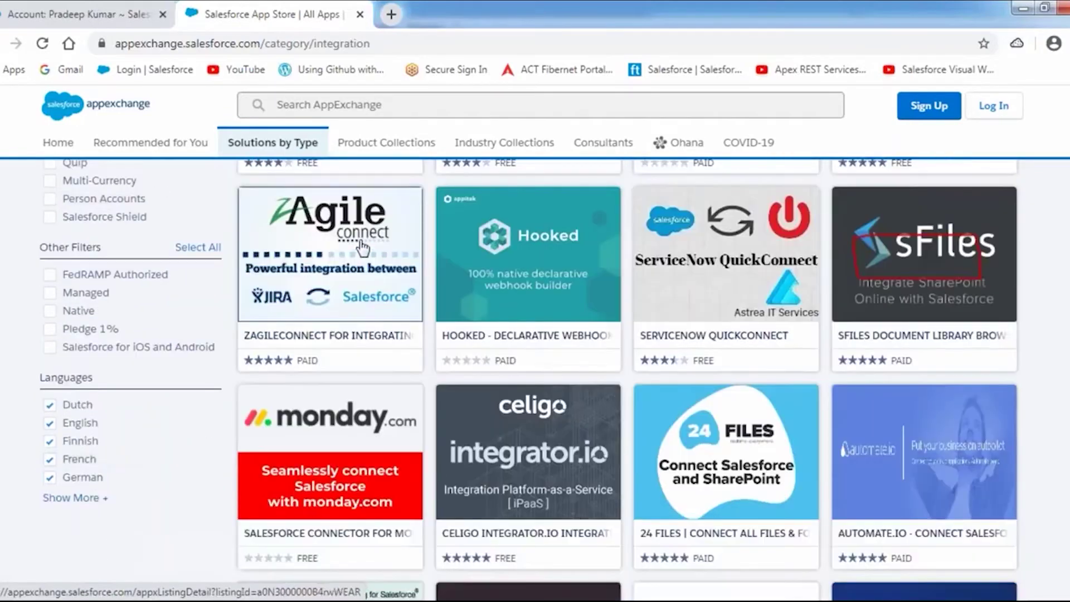
mouse_move(359, 245)
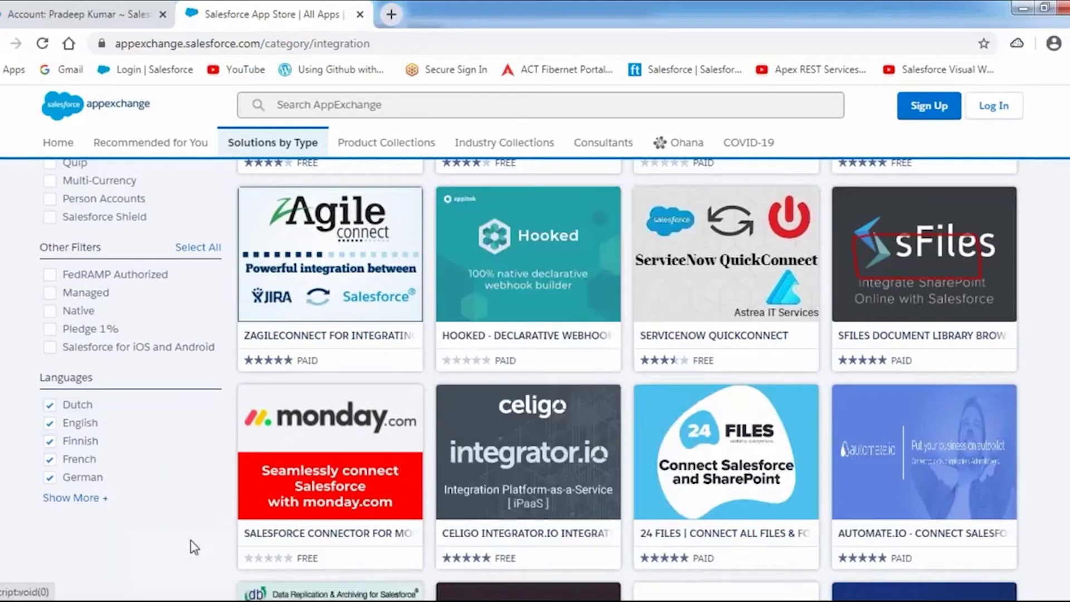
scroll(493, 549, "down", 8)
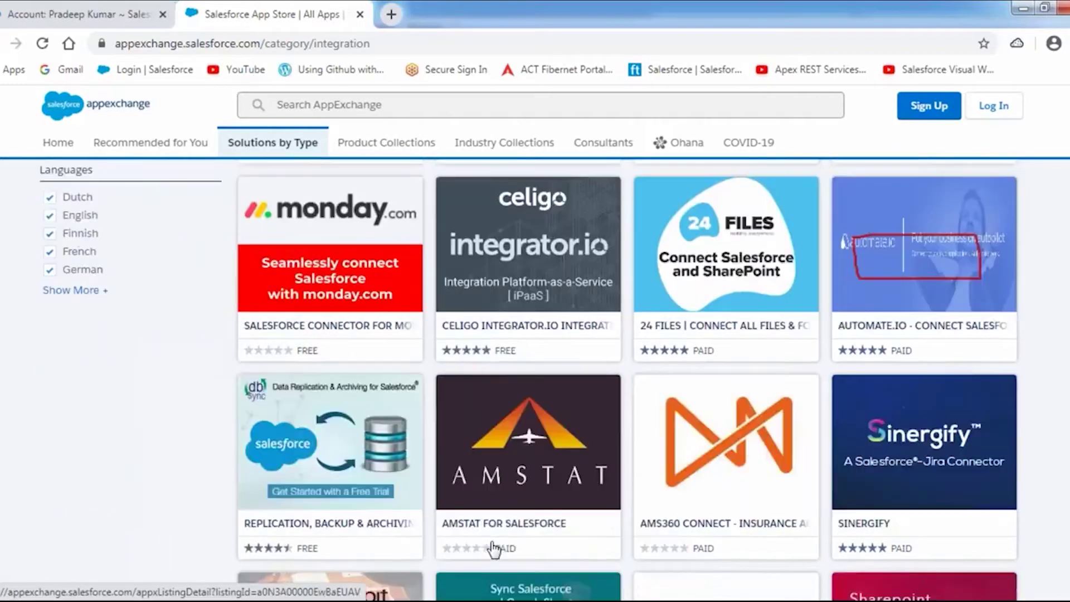
scroll(493, 547, "up", 1)
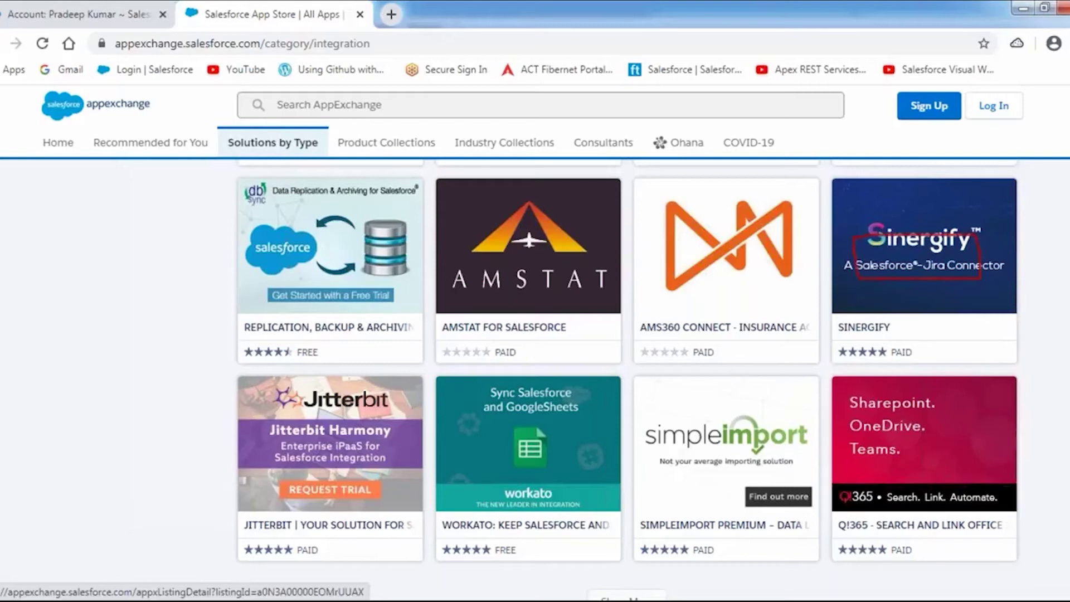
scroll(86, 442, "down", 2)
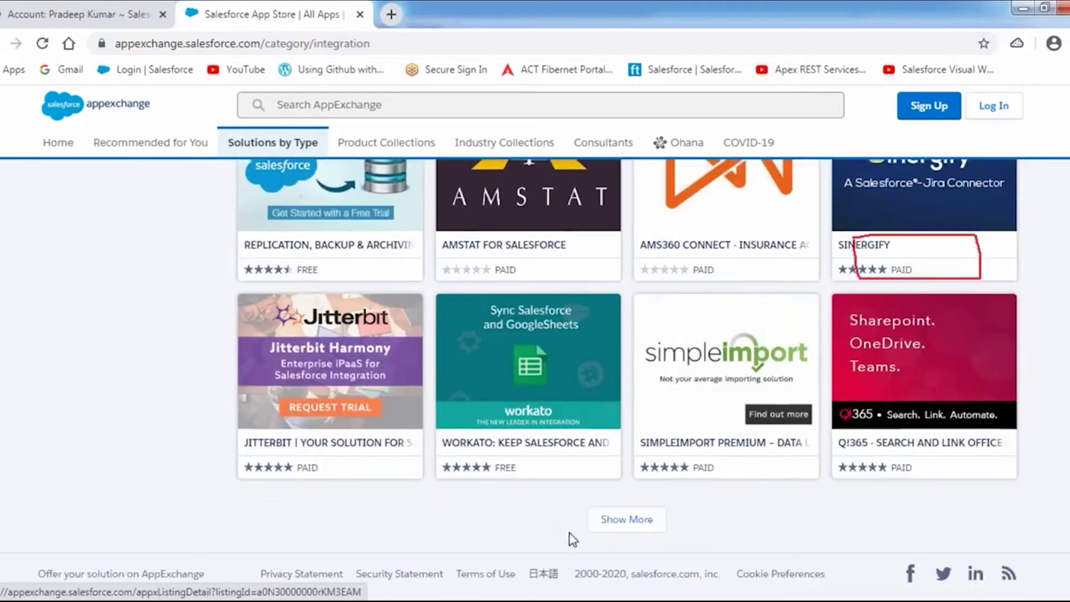
left_click(622, 521)
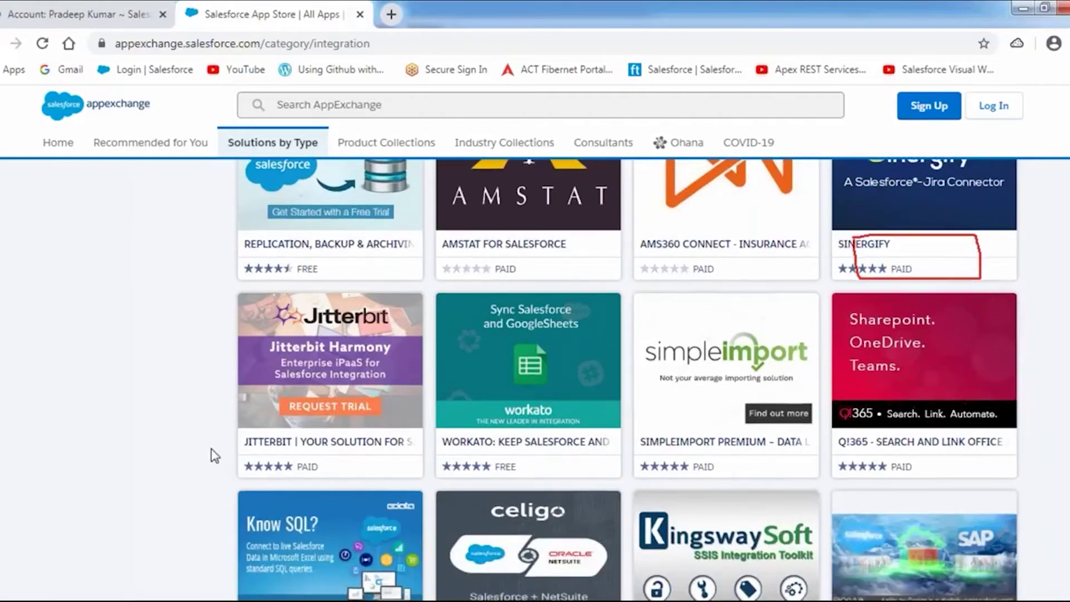
Browse the additional integration apps, then close the Salesforce App Store tab.
scroll(215, 456, "down", 9)
scroll(215, 456, "down", 7)
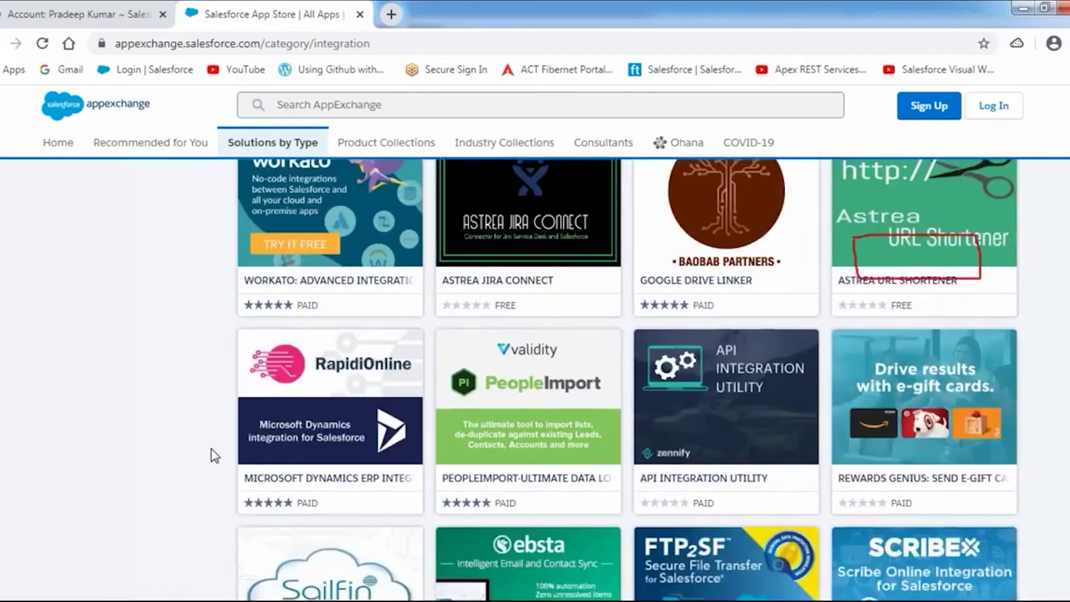
scroll(215, 456, "down", 3)
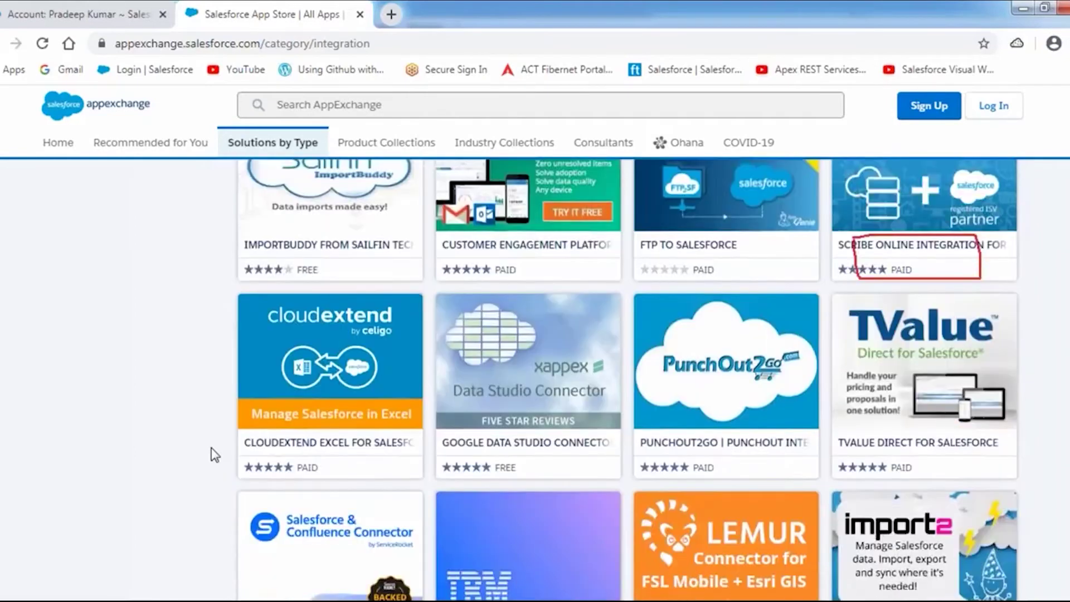
mouse_move(267, 426)
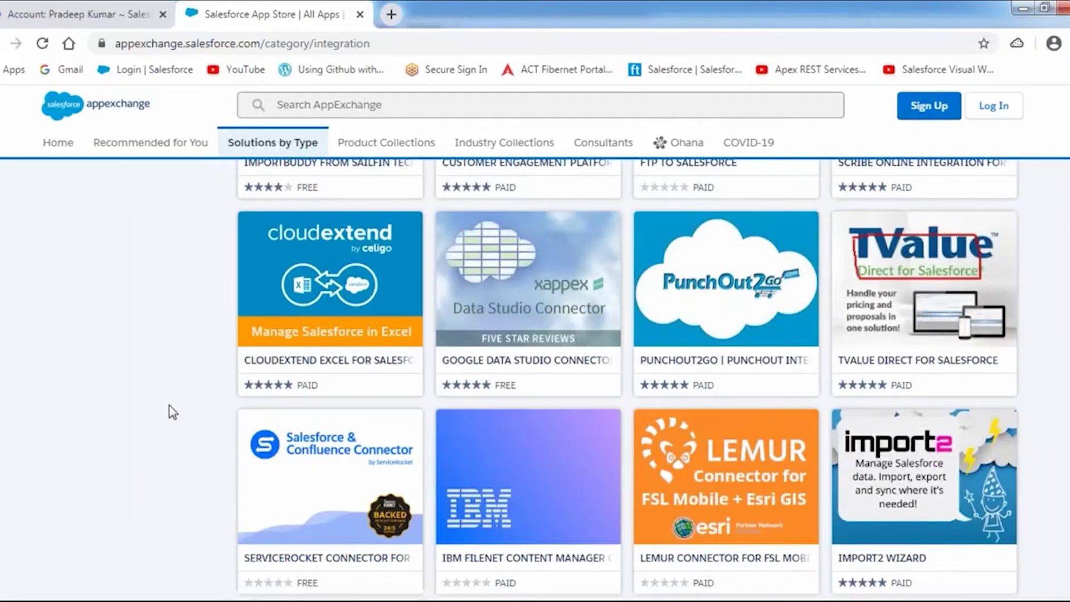
scroll(172, 412, "down", 4)
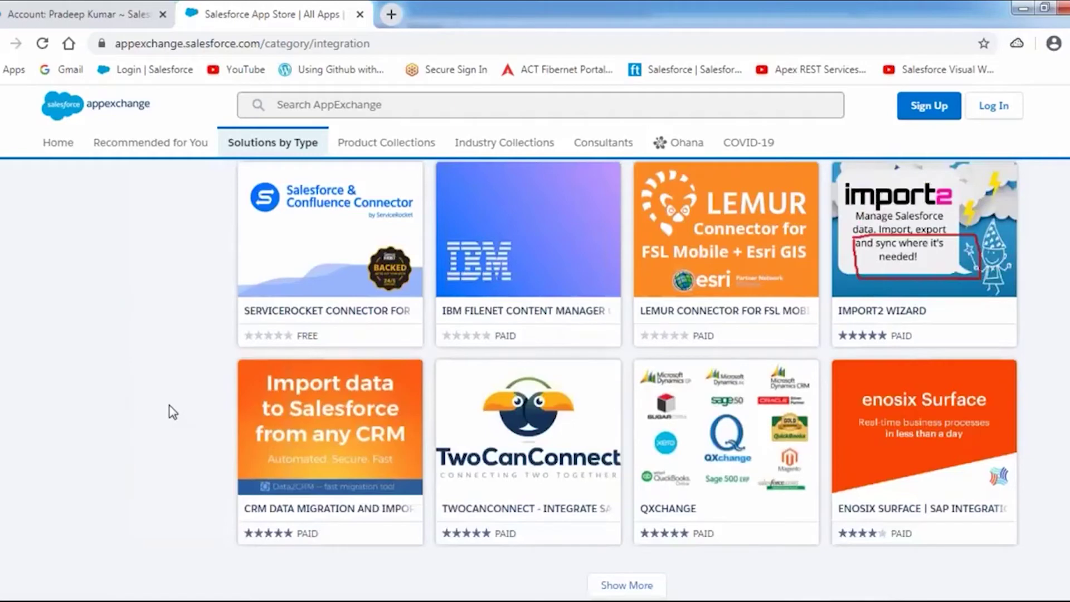
scroll(170, 412, "down", 1)
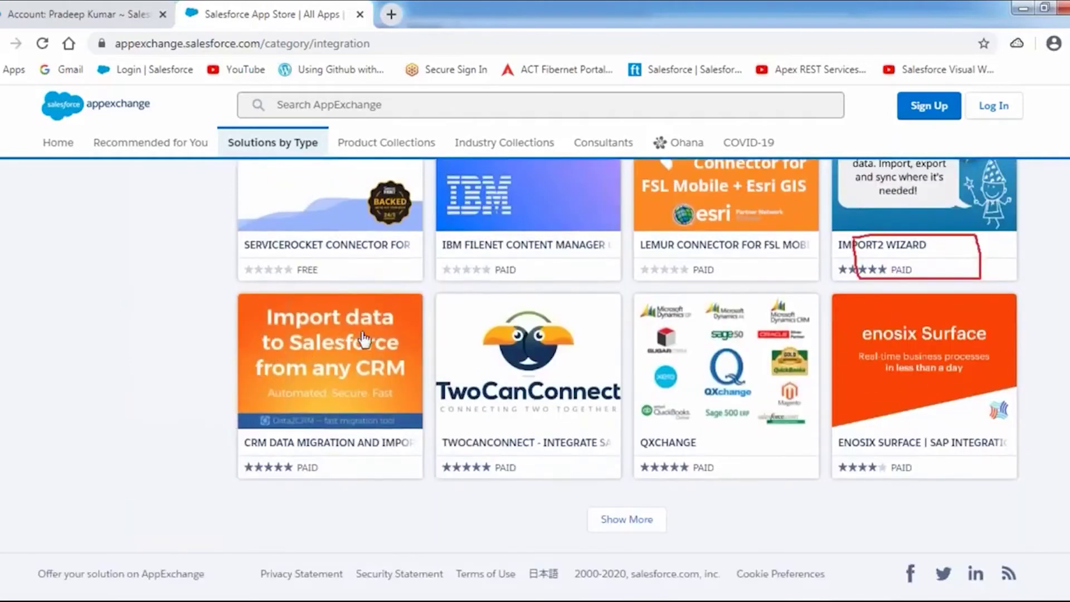
mouse_move(390, 333)
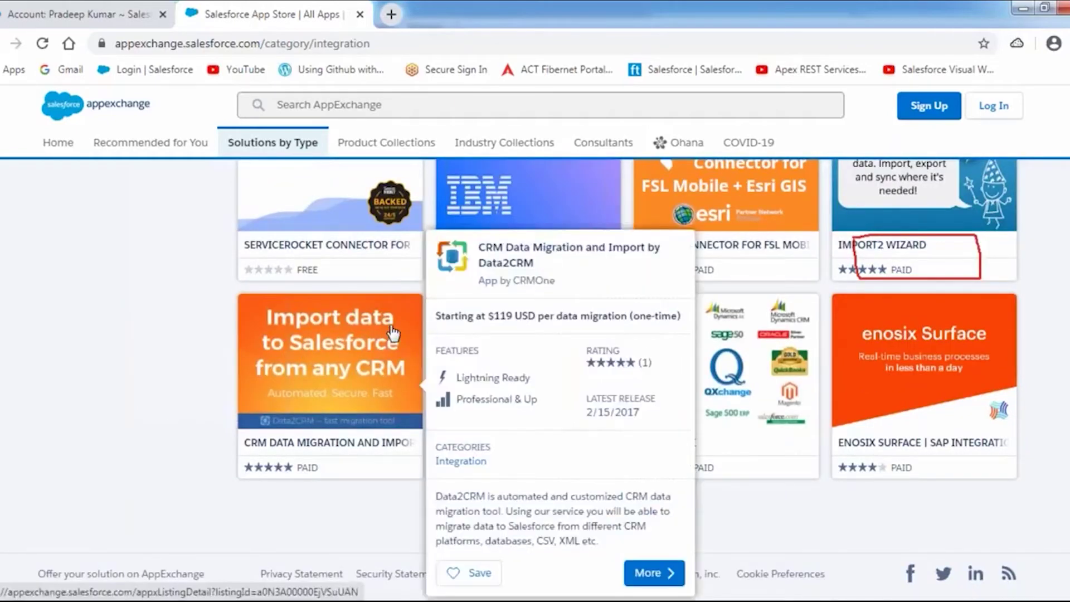
scroll(390, 331, "up", 9)
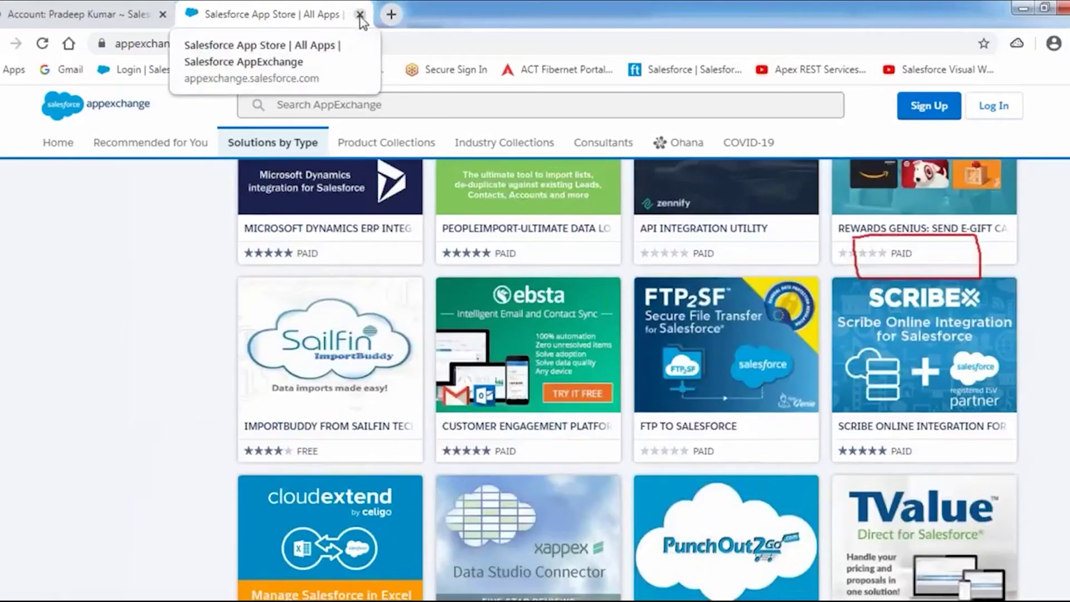
left_click(360, 15)
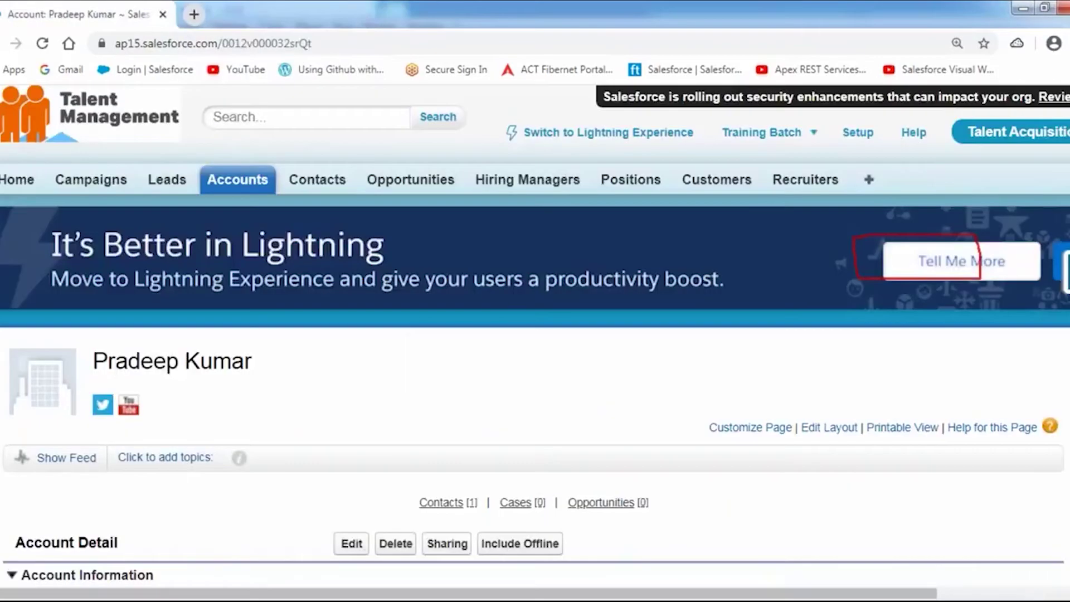
After "2." on line 60 of the notes, enter "Salesforce To Salesforce Integration" using autocomplete.
key("alt+Tab")
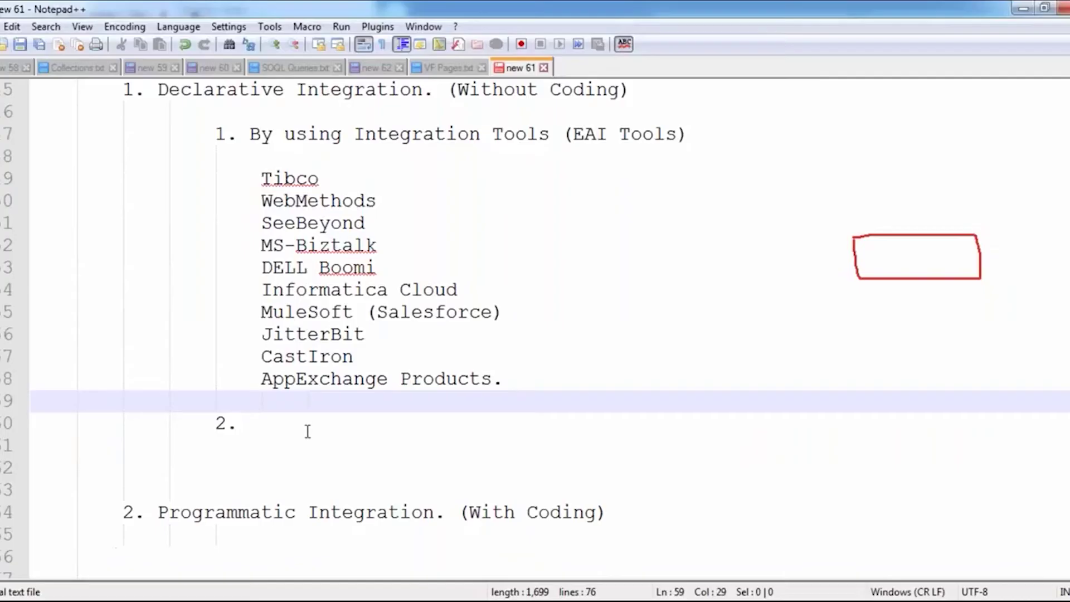
left_click(267, 432)
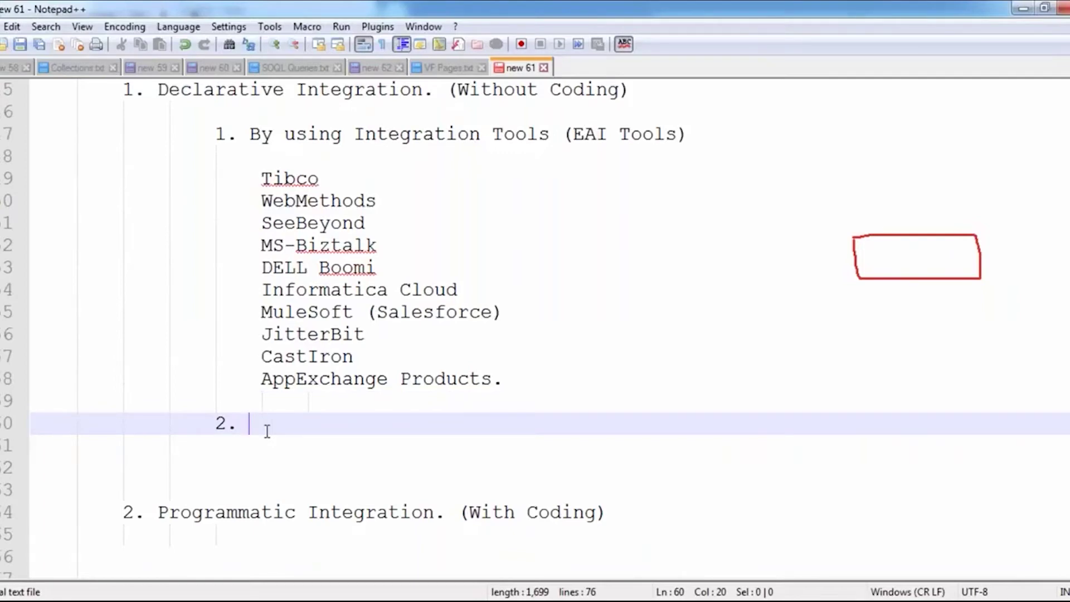
type("Salesf")
key("Return")
type("To Salesf")
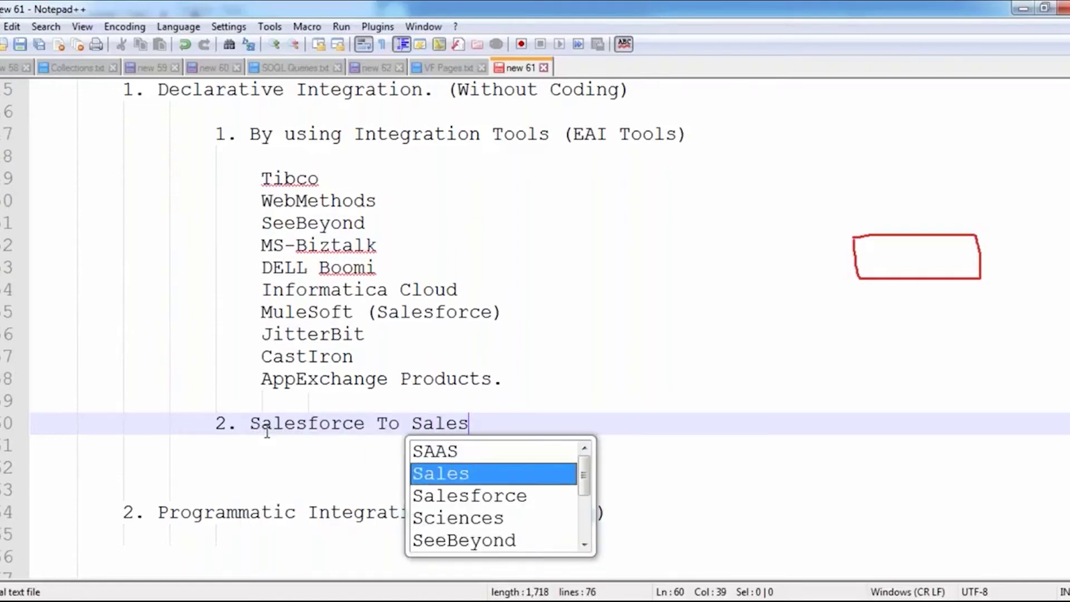
key("Return")
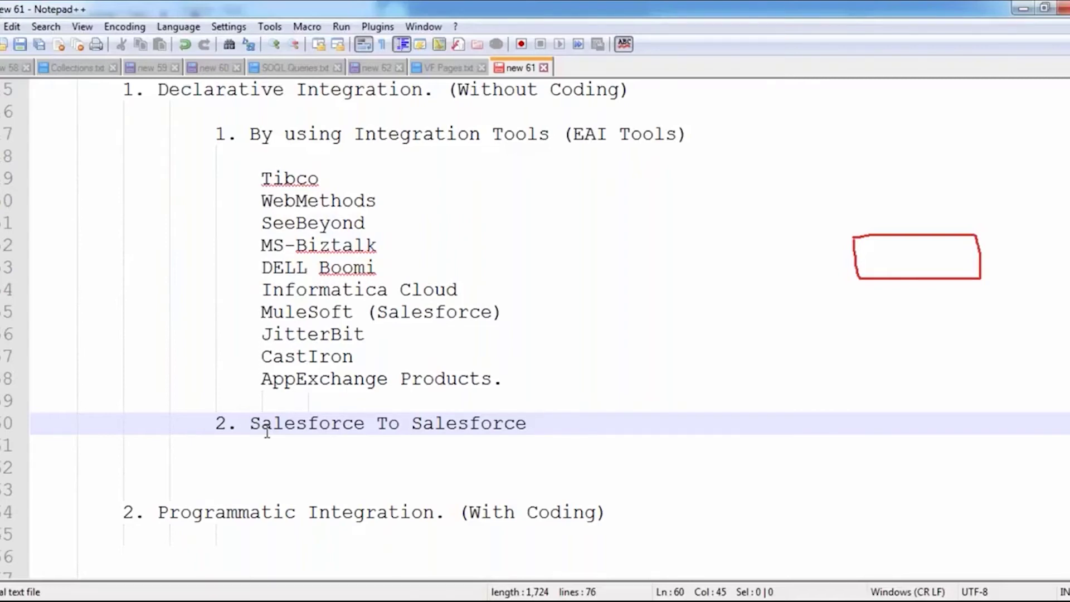
type("Integra")
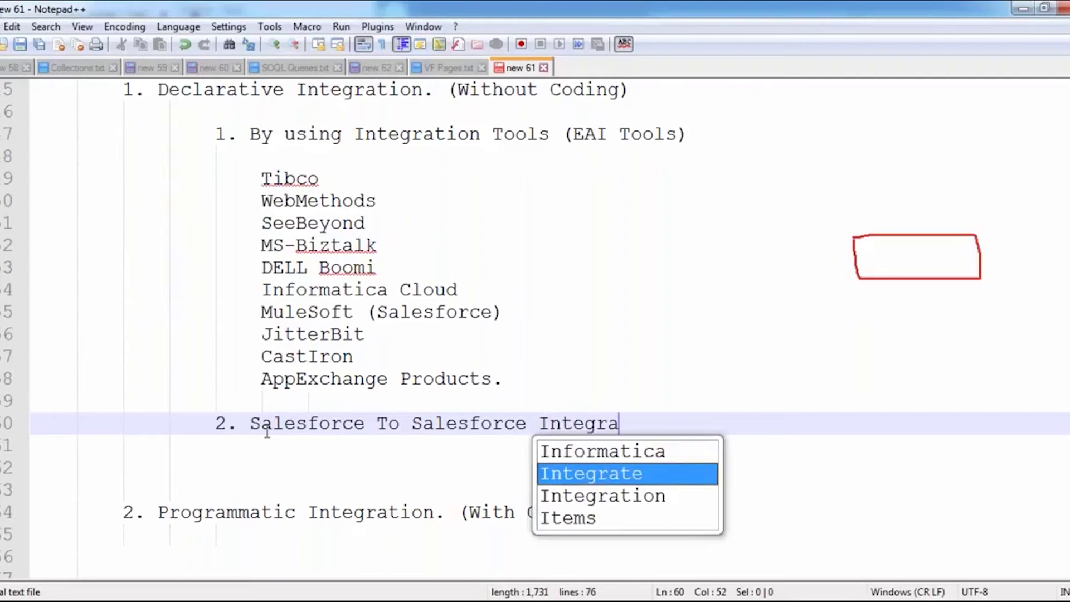
key("Down")
key("Return")
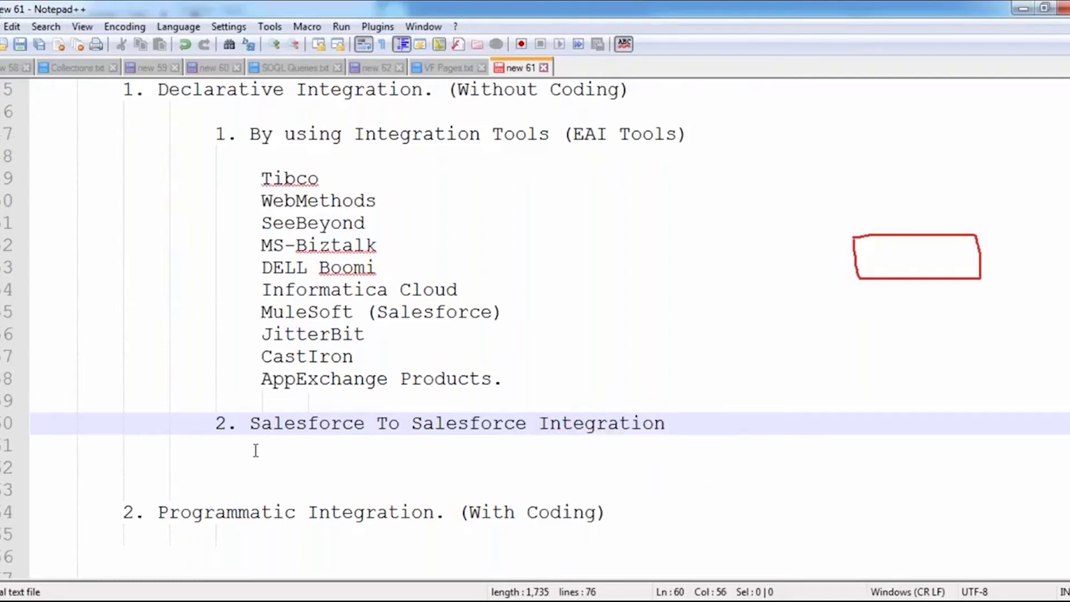
Move to empty line 61 and bring up the save prompt, then cancel it.
left_click(255, 448)
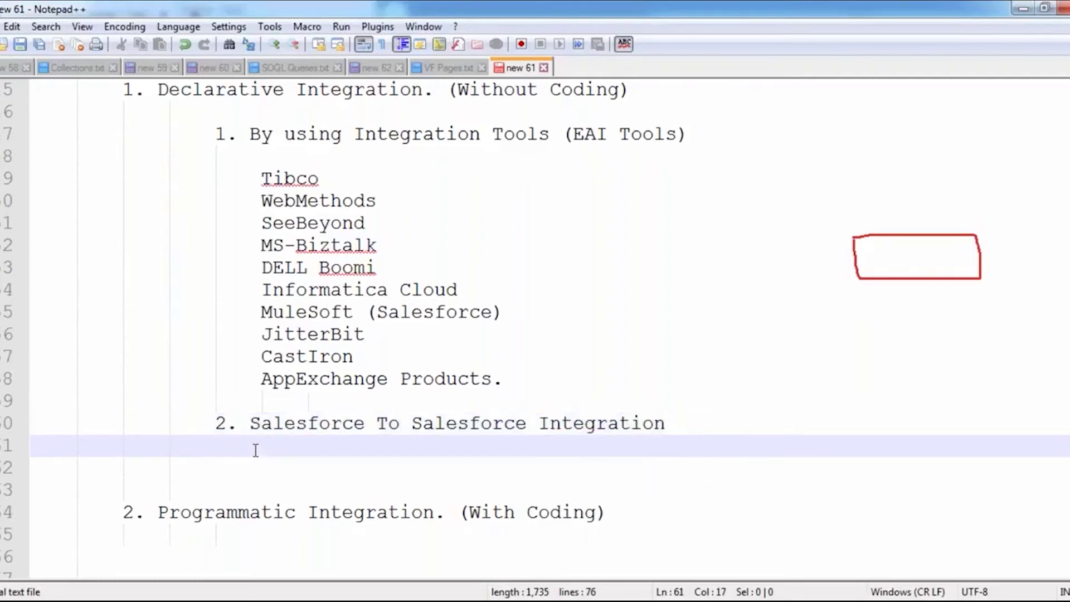
key("ctrl+s")
key("Escape")
Highlight the new Salesforce To Salesforce line, then open Salesforce Setup in the browser.
left_click_drag(252, 427, 667, 425)
left_click(327, 440)
key("alt+Tab")
left_click(858, 134)
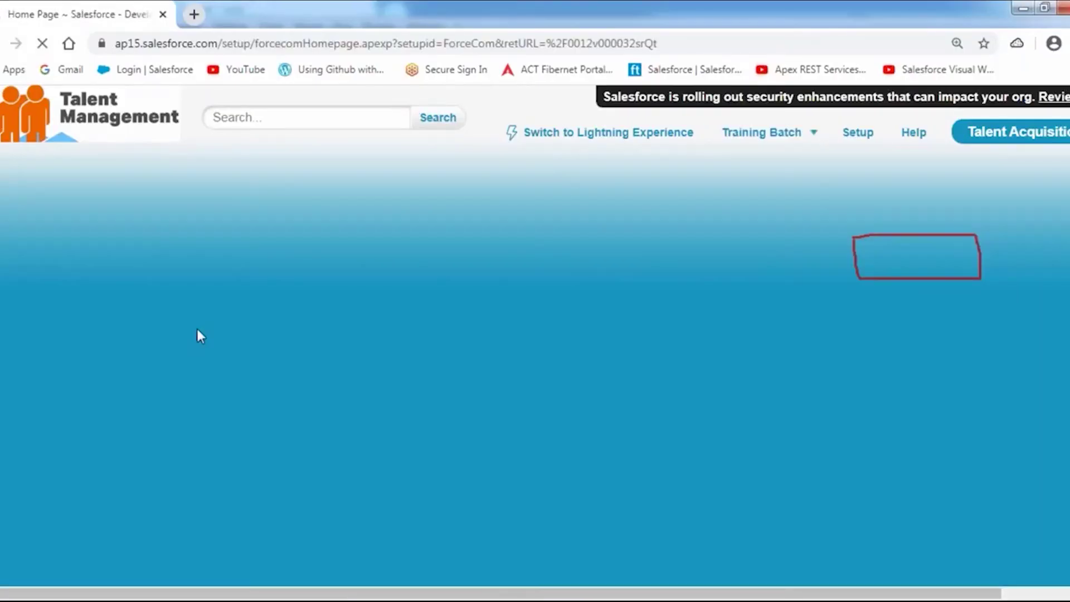
Expand Build > Customize and reveal the Salesforce to Salesforce settings.
scroll(197, 330, "down", 5)
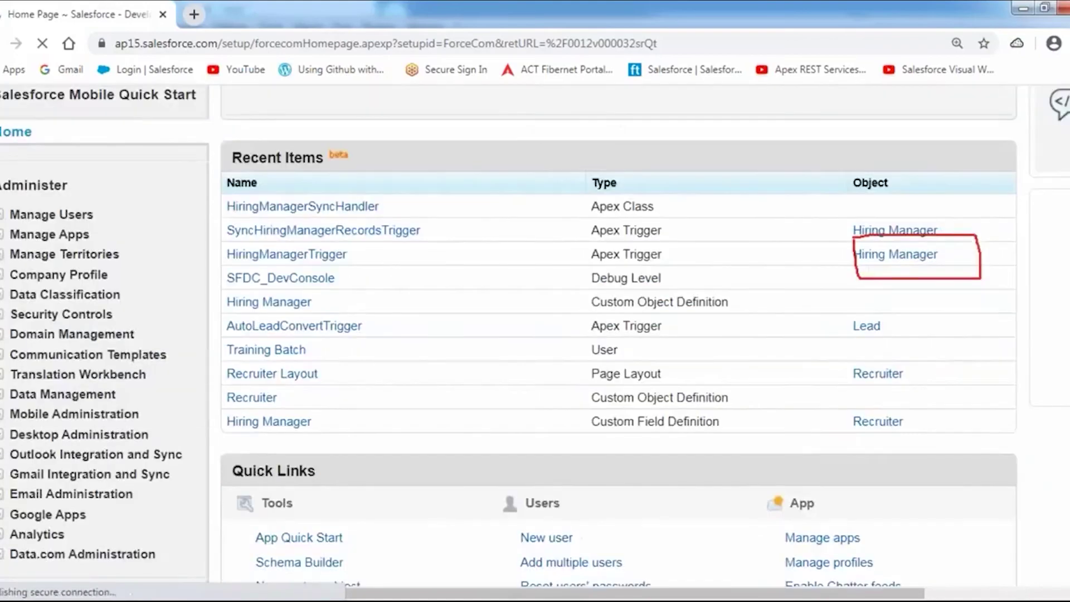
scroll(73, 253, "down", 7)
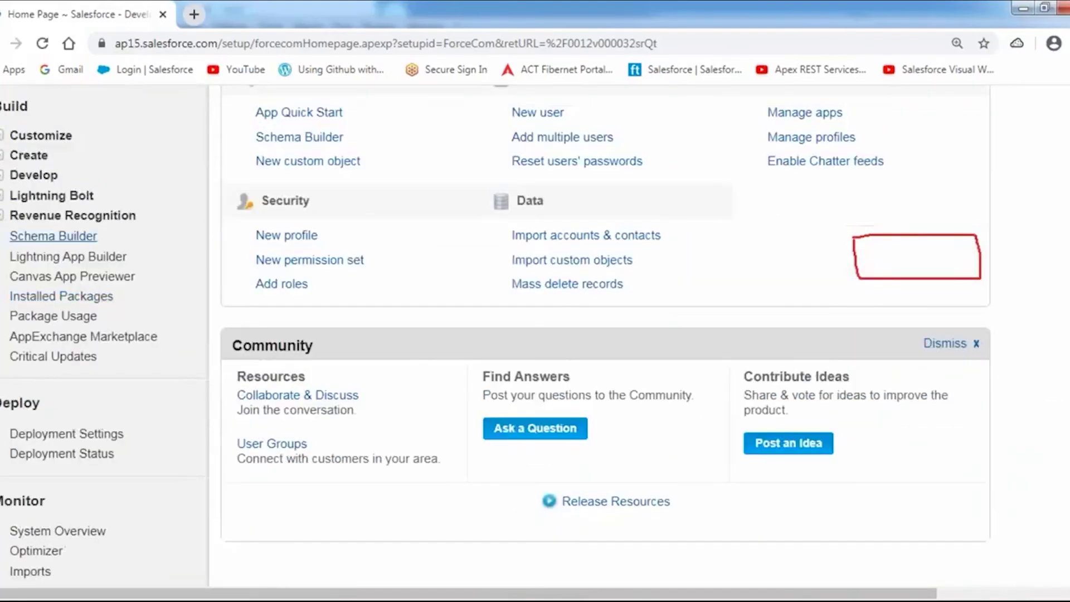
left_click(2, 142)
scroll(201, 340, "down", 1)
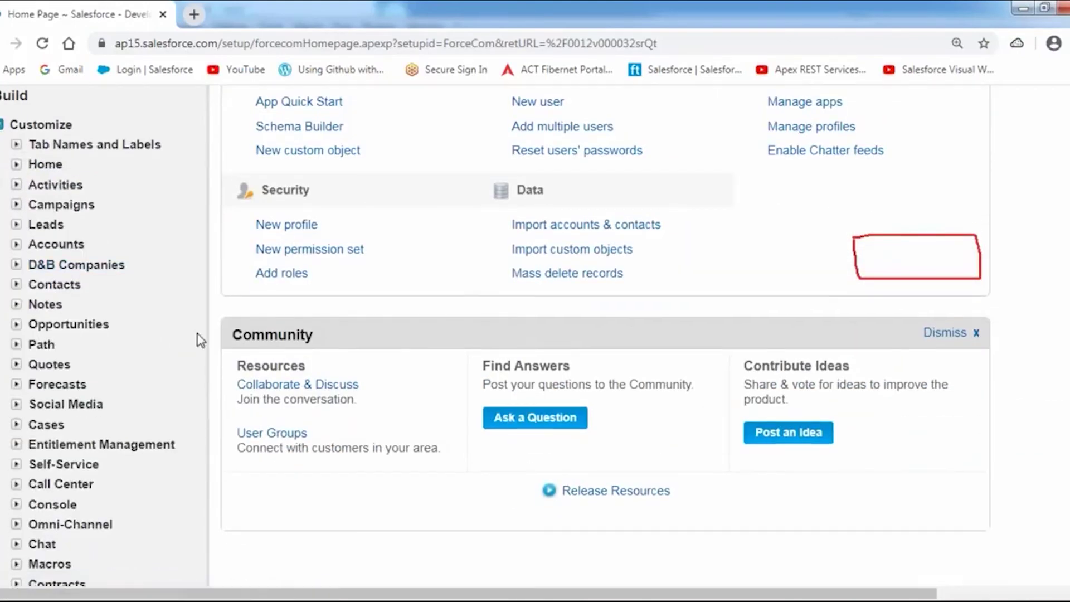
scroll(200, 339, "down", 9)
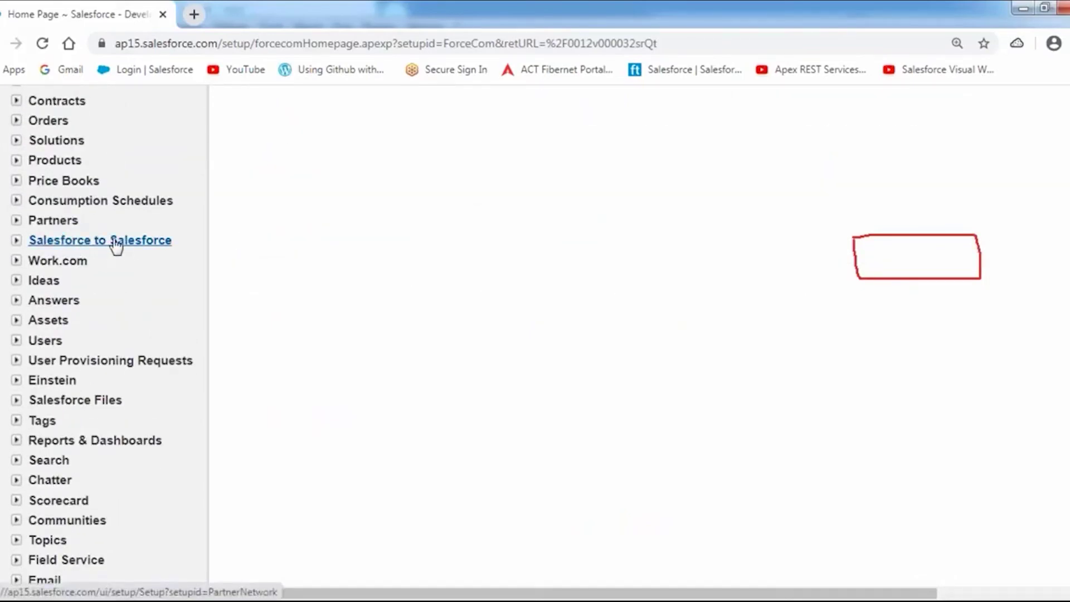
left_click(17, 240)
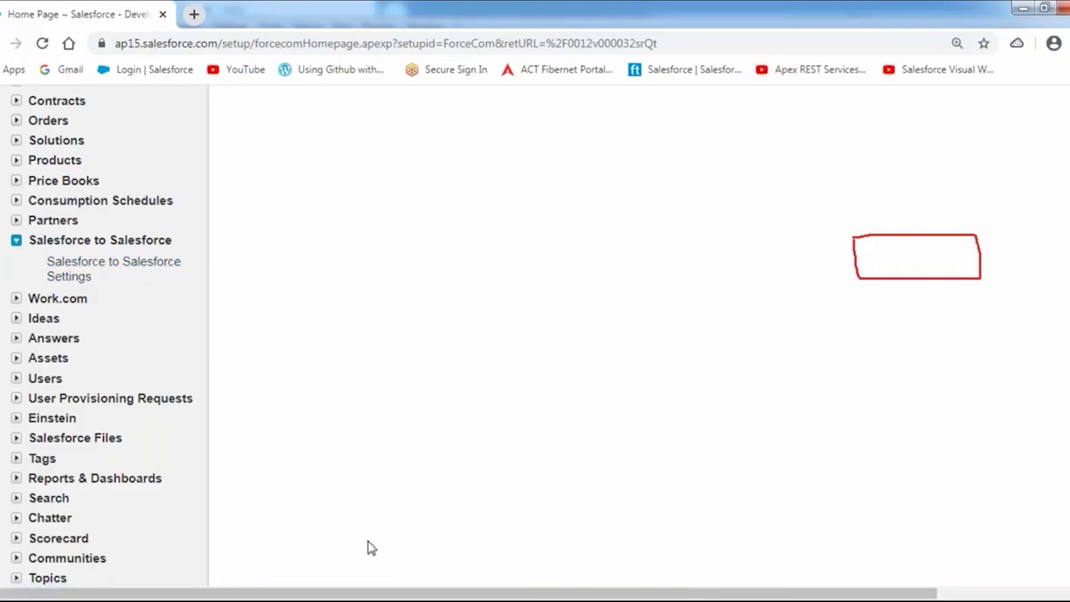
key("alt+Tab")
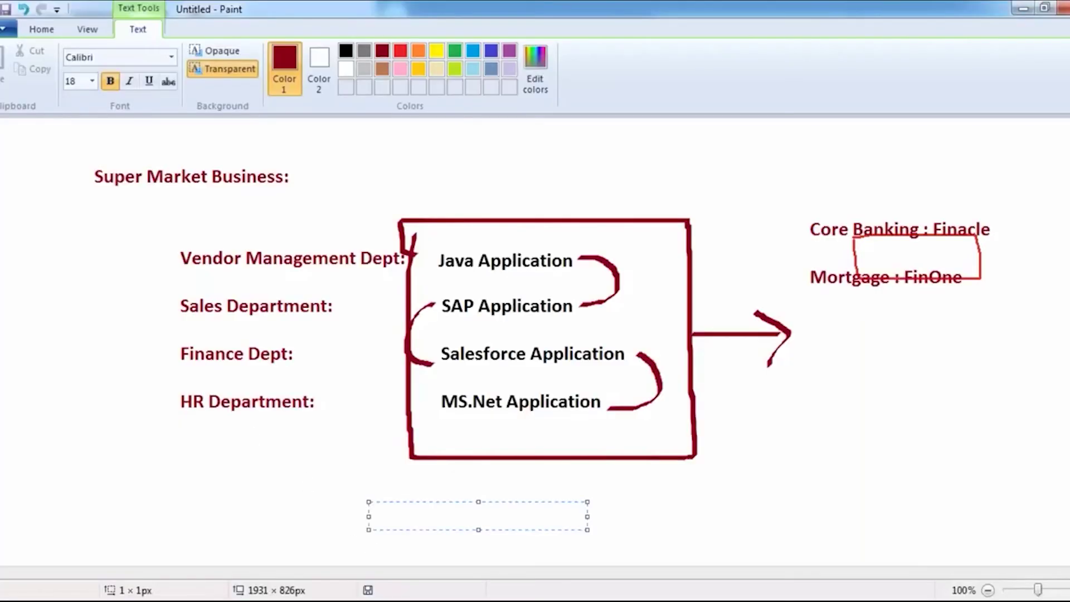
Add "3. Heroku Platform" on a new line and delete the extra blank line below.
key("alt+Tab")
key("Return")
type("3. Heroku Platform")
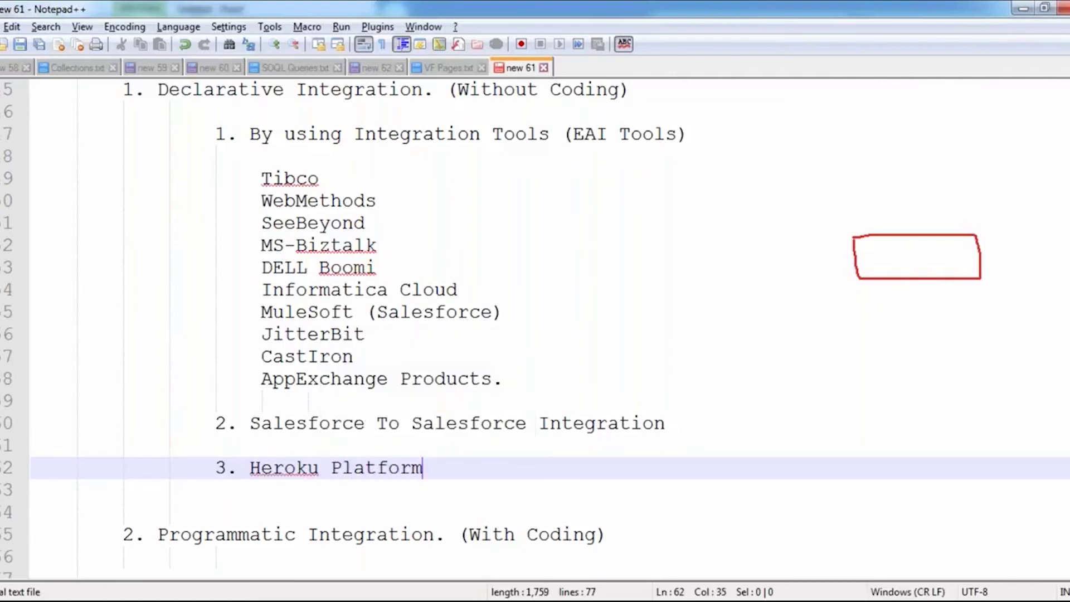
key("Delete")
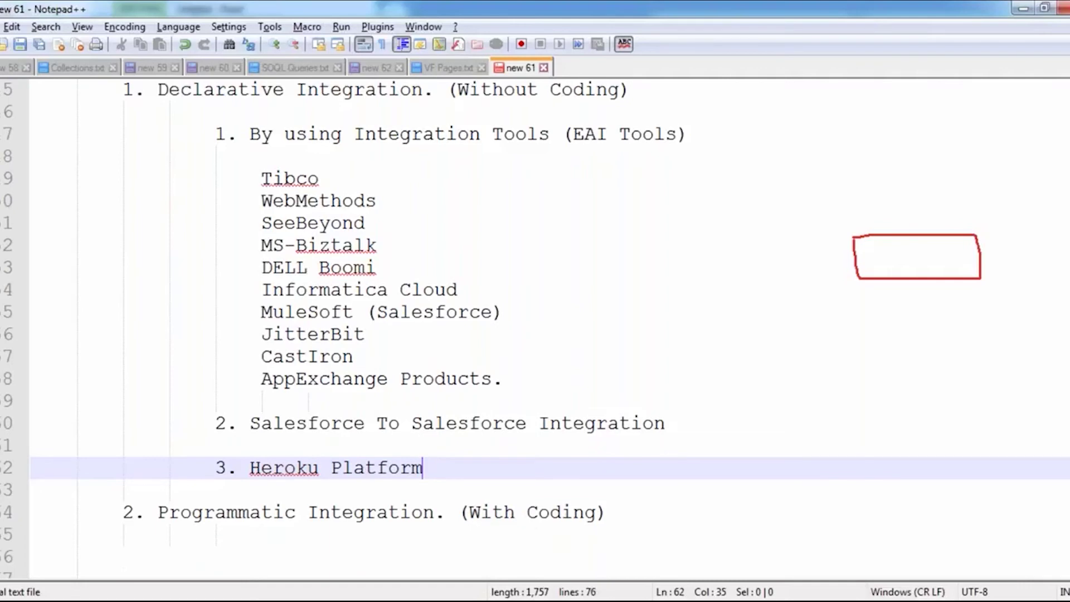